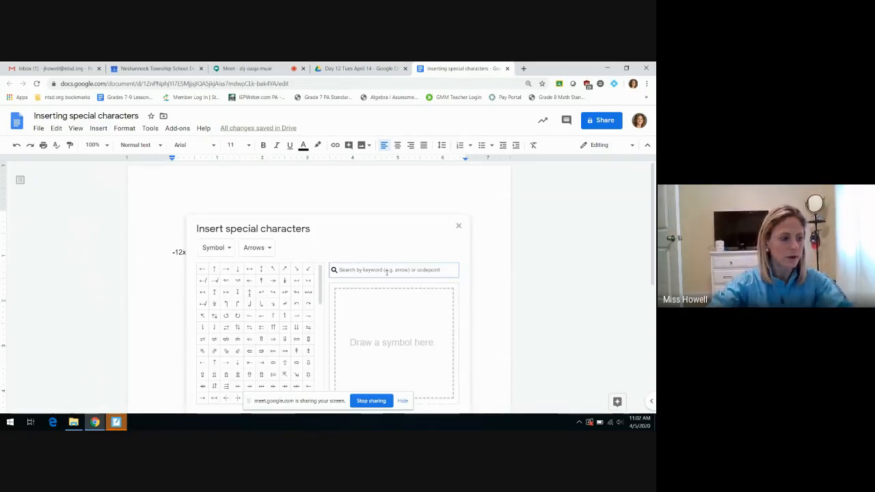
# - Search the special characters for "greater than or equal to" and insert the ≥ symbol after -12x+2
pyautogui.write('greater t')
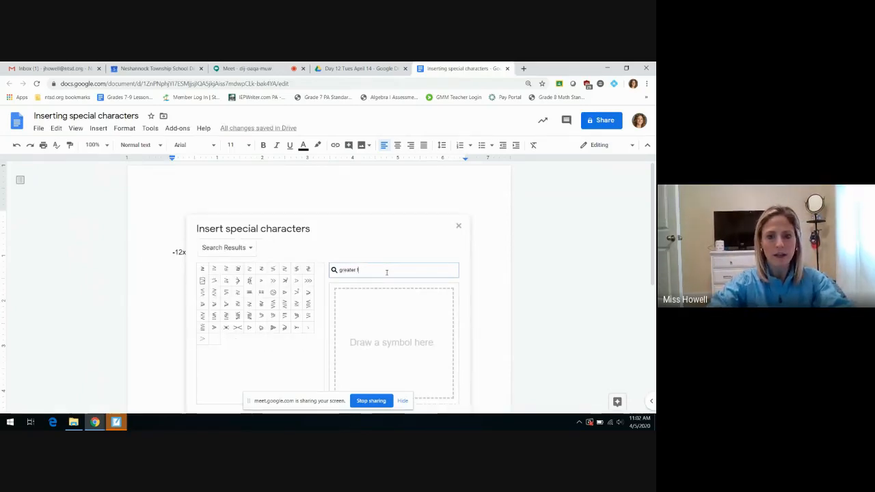
pyautogui.write('han or equal to')
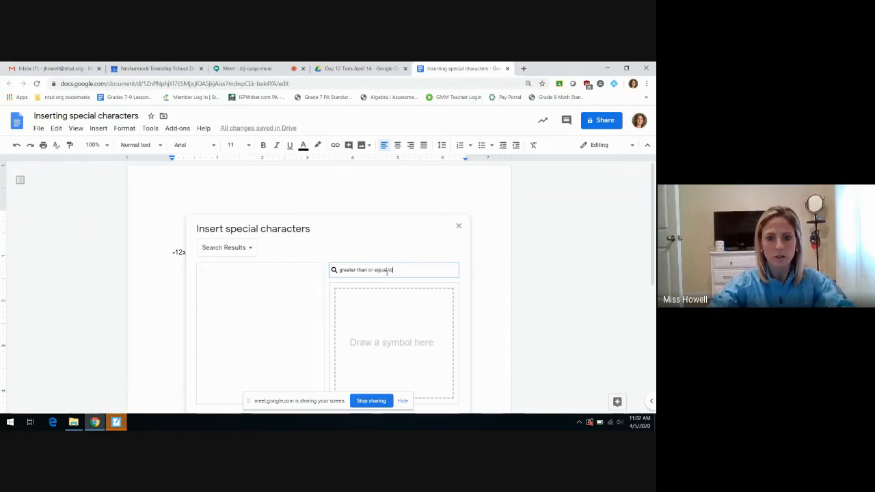
pyautogui.moveTo(201, 269)
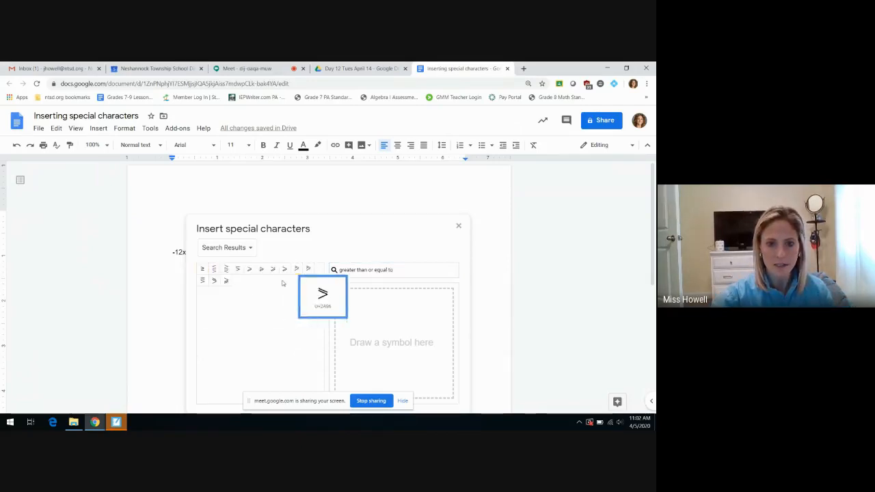
pyautogui.click(203, 269)
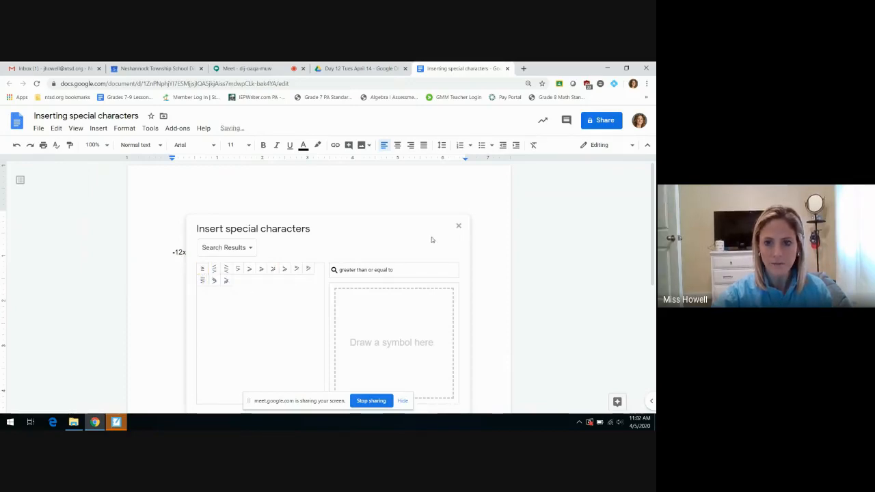
pyautogui.click(459, 225)
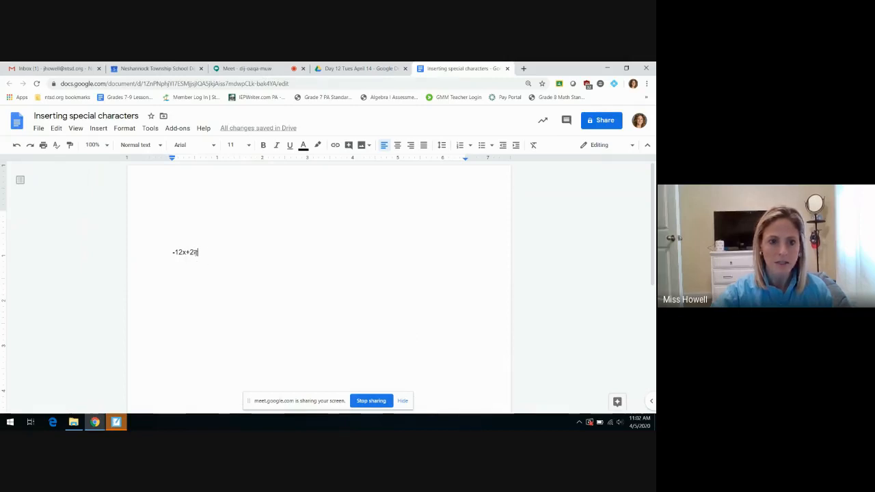
# - Copy the inserted ≥ symbol for reuse and complete the first inequality with 38 after it
pyautogui.moveTo(202, 252); pyautogui.dragTo(194, 252)
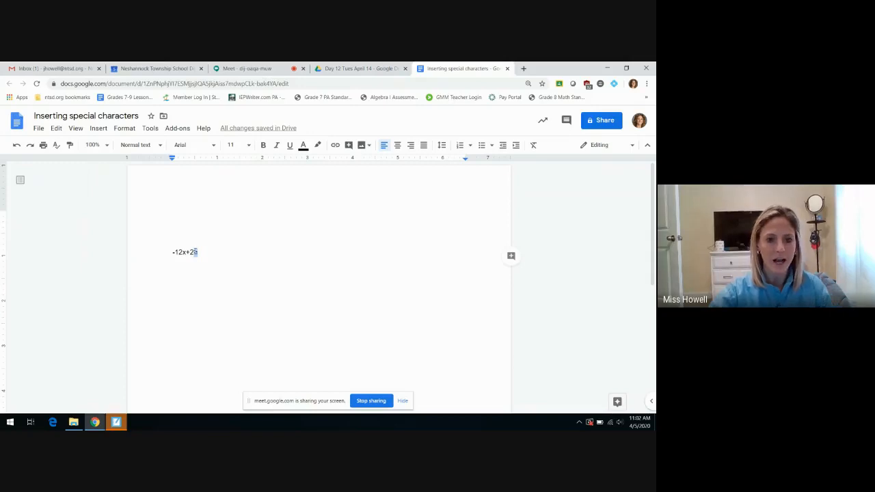
pyautogui.rightClick(195, 252)
pyautogui.click(221, 198)
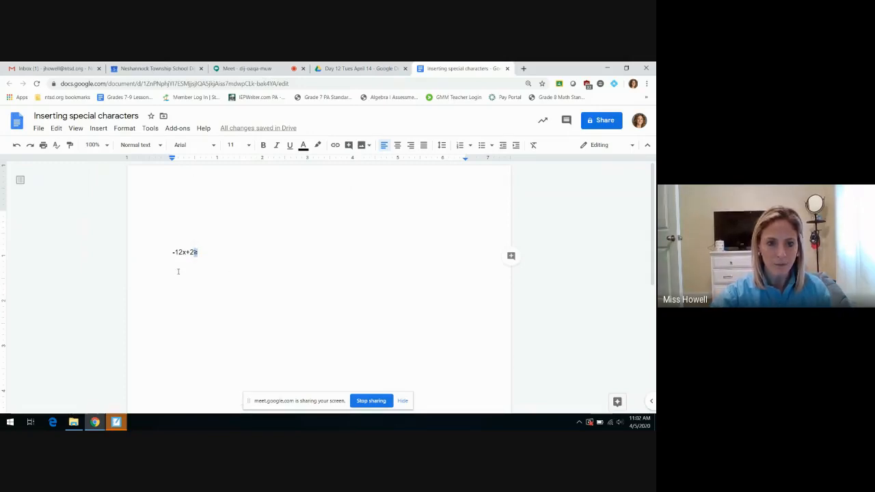
pyautogui.click(211, 253)
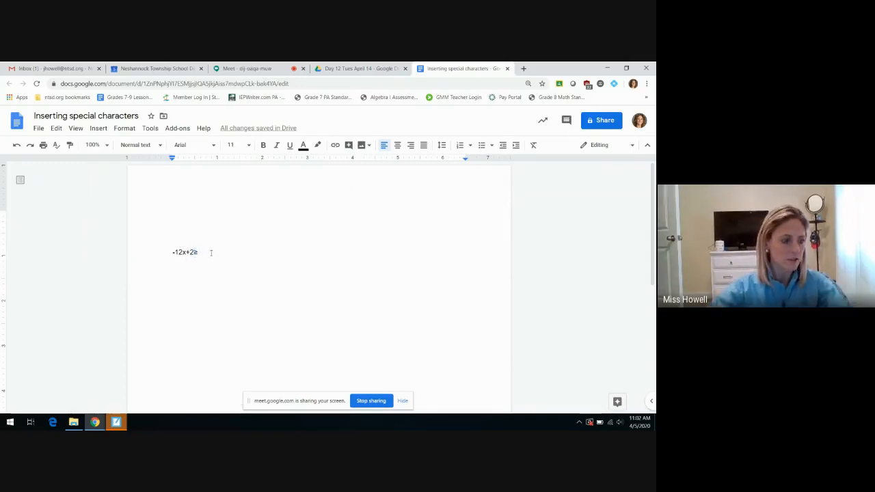
pyautogui.write('38')
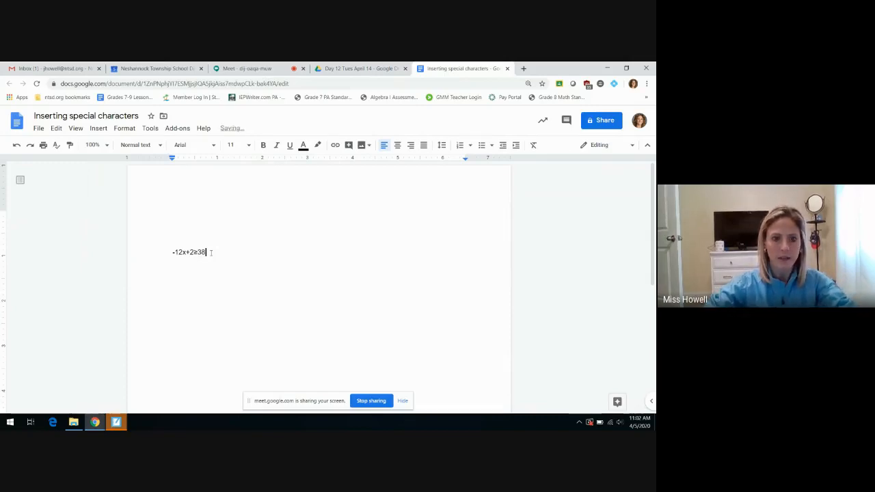
# - Add a second line reading -12x+2-2≥38-2, reusing the copied ≥ symbol
pyautogui.press('Return')
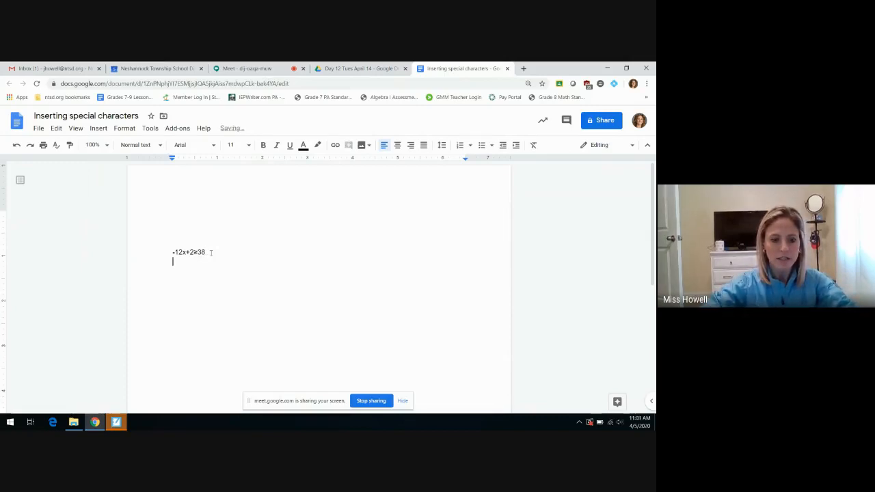
pyautogui.write('-12x')
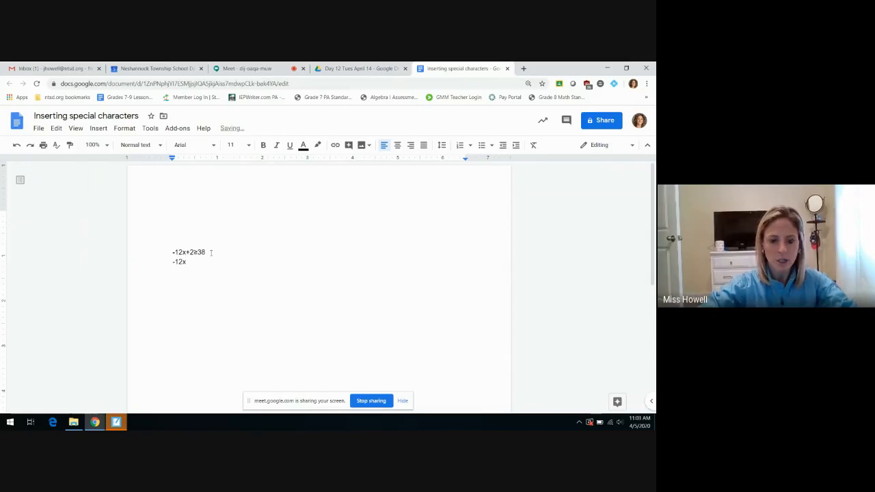
pyautogui.write('+2-2')
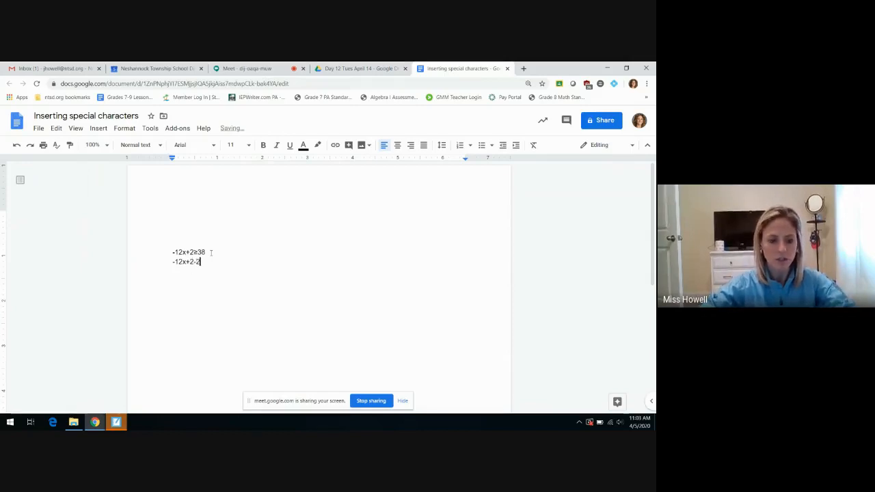
pyautogui.write('>=')
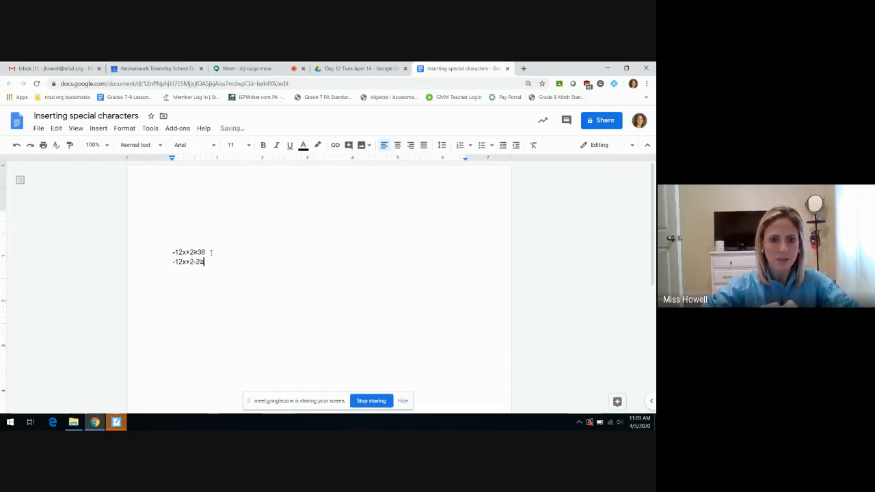
pyautogui.write('38')
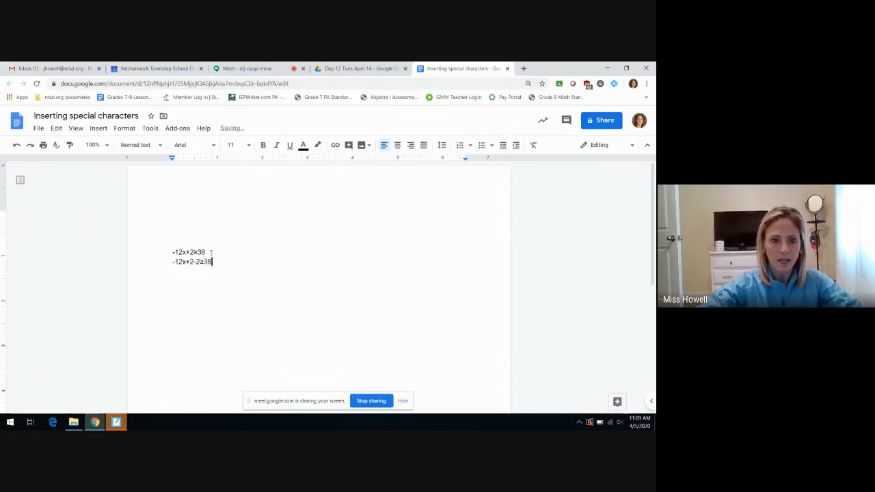
pyautogui.write('-2')
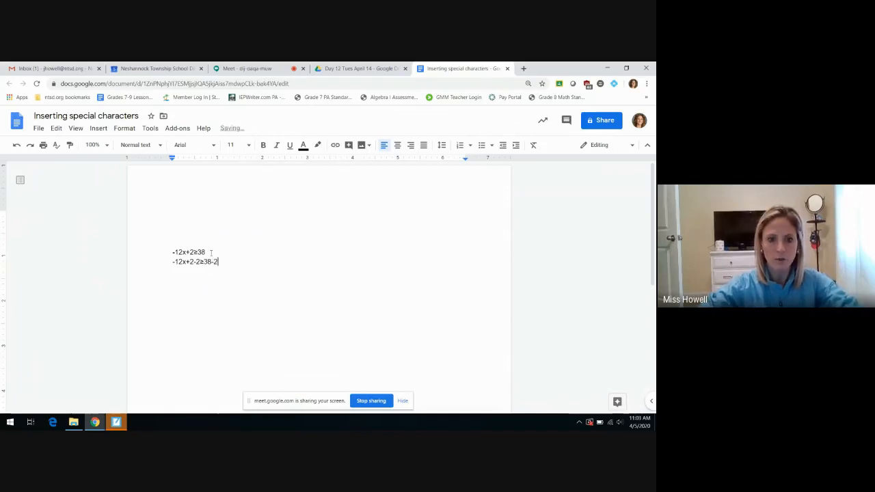
# - Add a third line with the simplified inequality -12x≥36, reusing the copied ≥ symbol
pyautogui.press('Return')
pyautogui.write('-12')
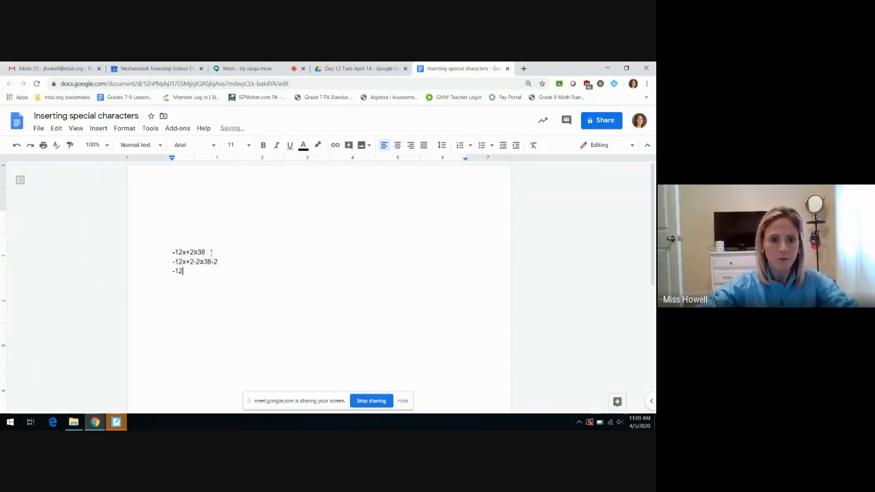
pyautogui.write('x')
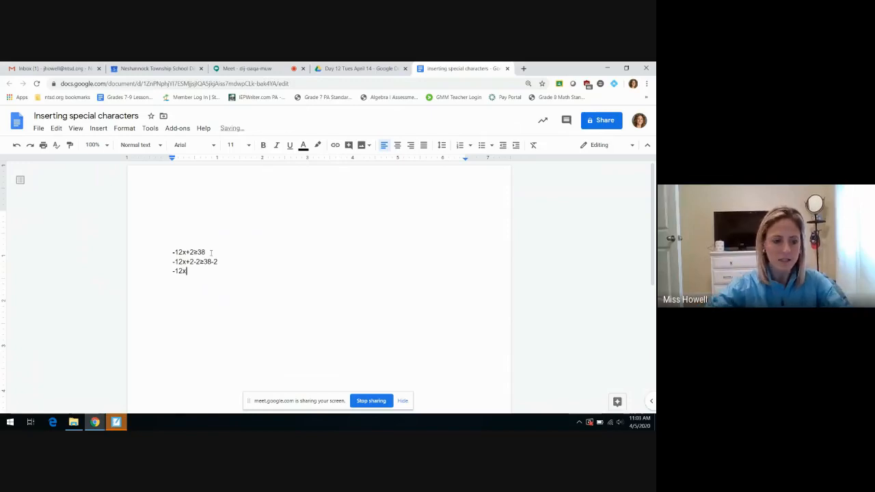
pyautogui.write('≥')
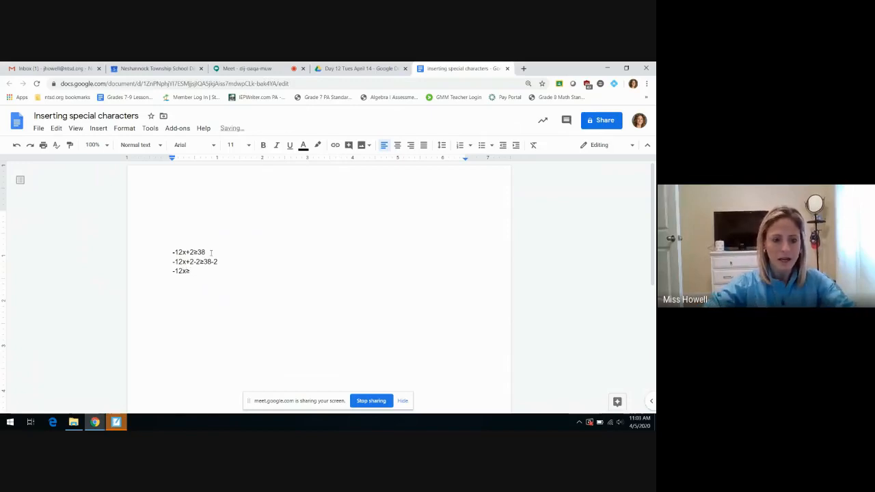
pyautogui.write('36')
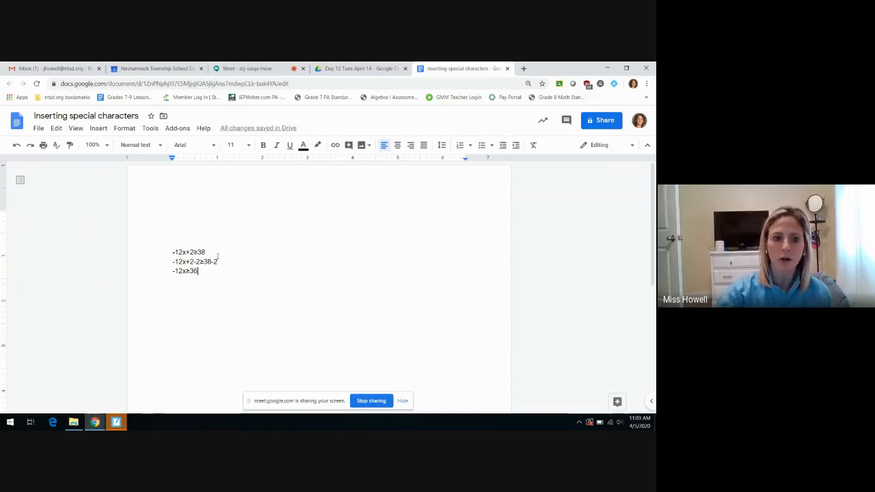
# - Start a fourth line below -12x≥36 with the expression -12x/-12
pyautogui.rightClick(235, 255)
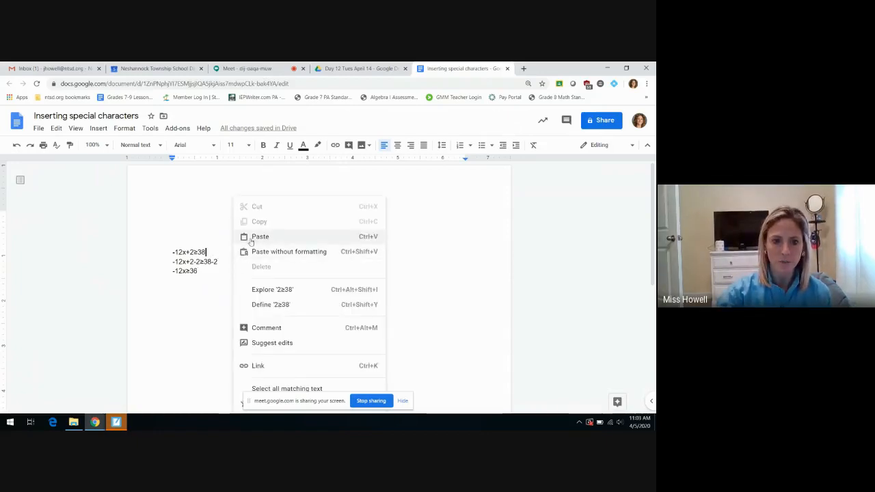
pyautogui.click(204, 271)
pyautogui.doubleClick(205, 270)
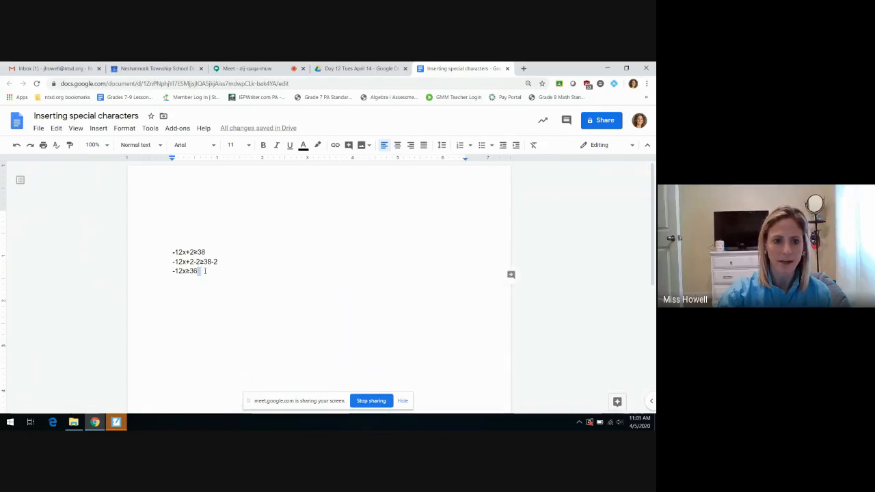
pyautogui.press('Return')
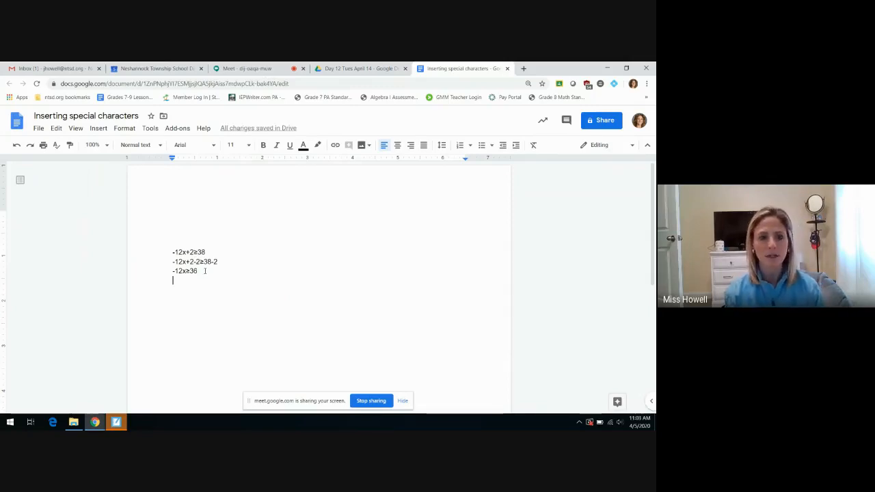
pyautogui.write('-')
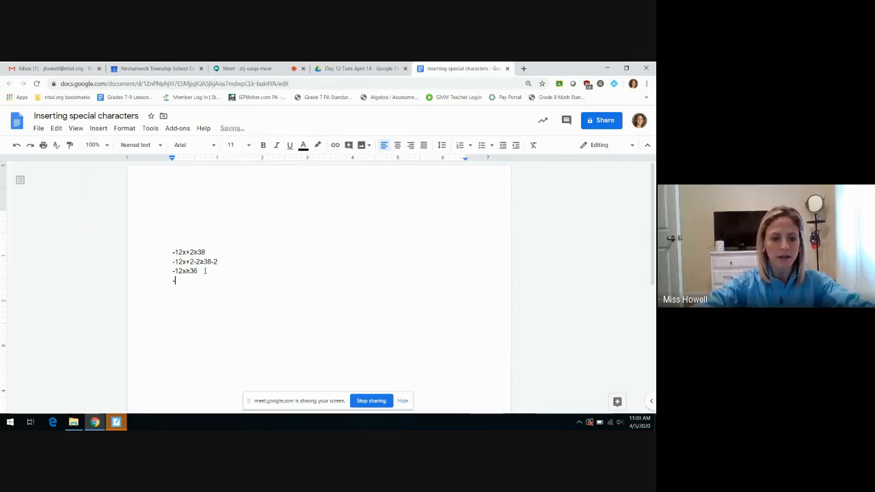
pyautogui.write('12x/-1')
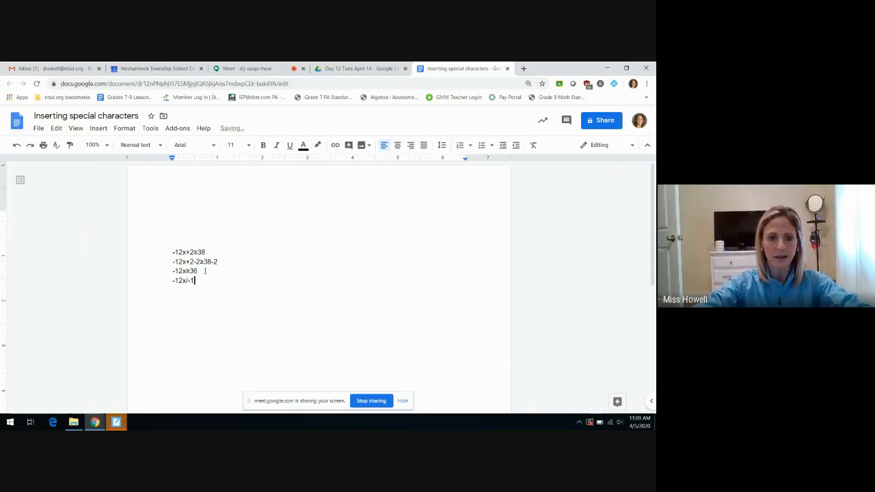
pyautogui.write('2')
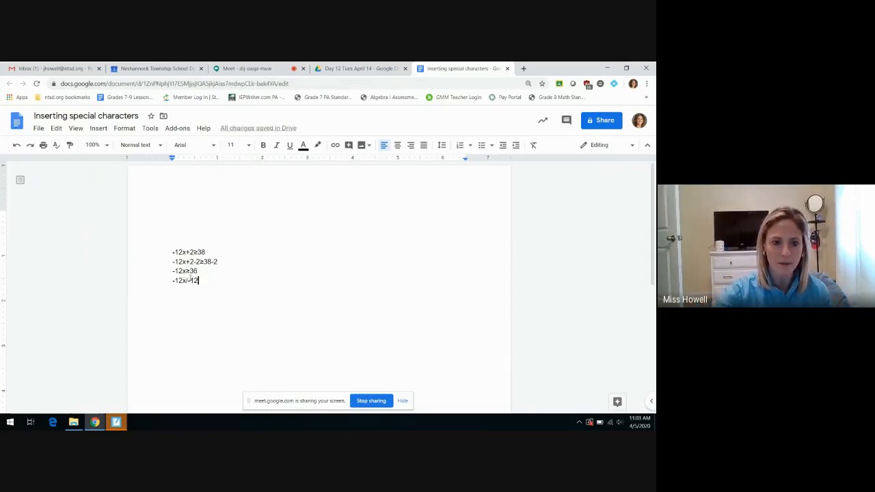
# - Search the special characters for "less than or equal to" and insert the ≤ symbol after -12x/-12
pyautogui.click(101, 129)
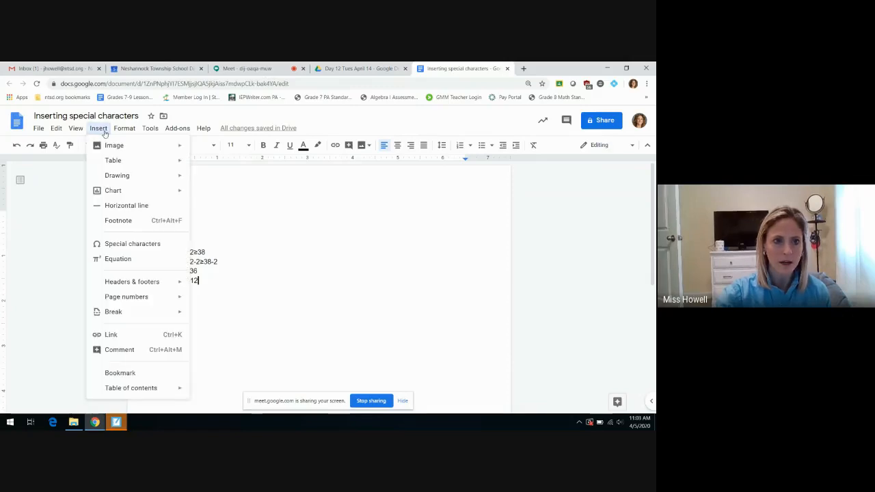
pyautogui.click(130, 244)
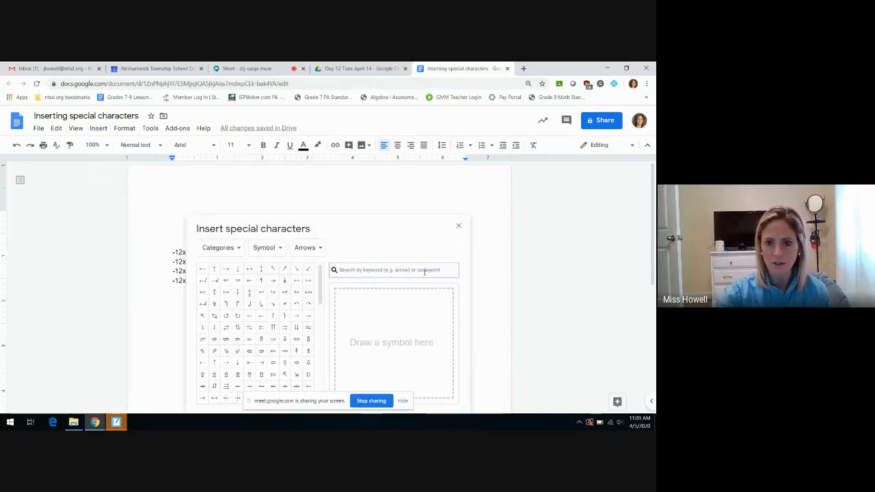
pyautogui.write('less t')
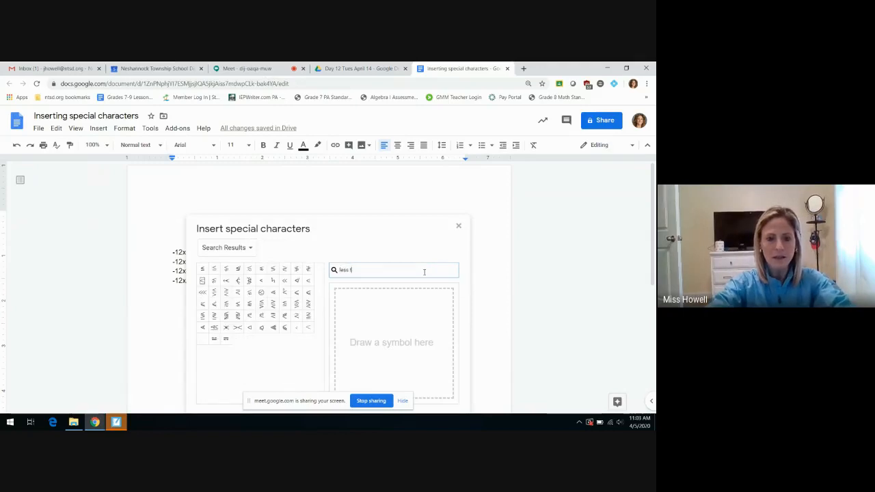
pyautogui.write('han or equ')
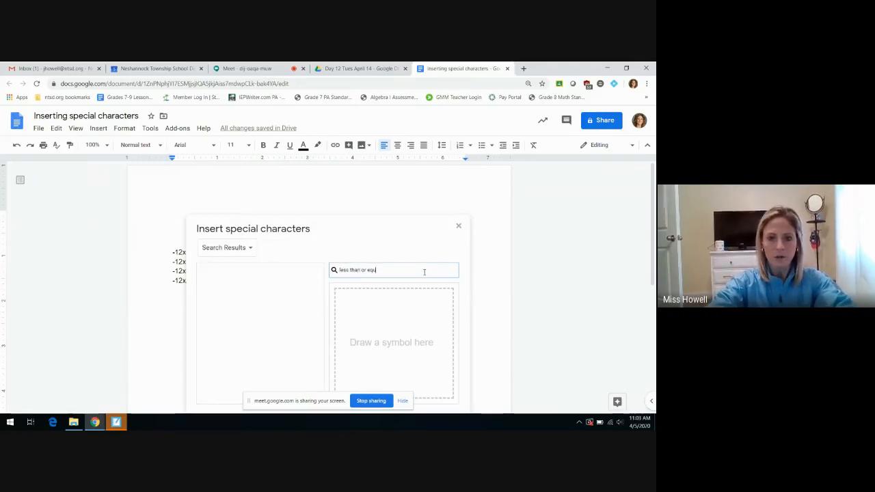
pyautogui.write('al to')
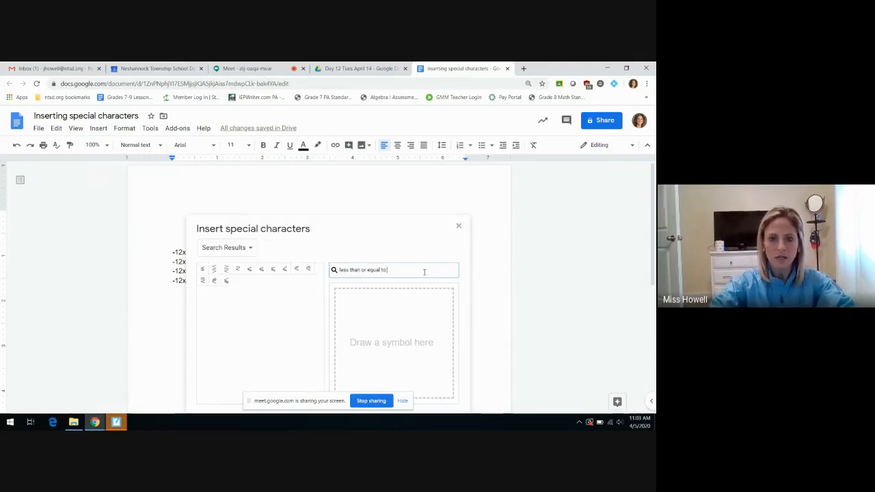
pyautogui.click(202, 269)
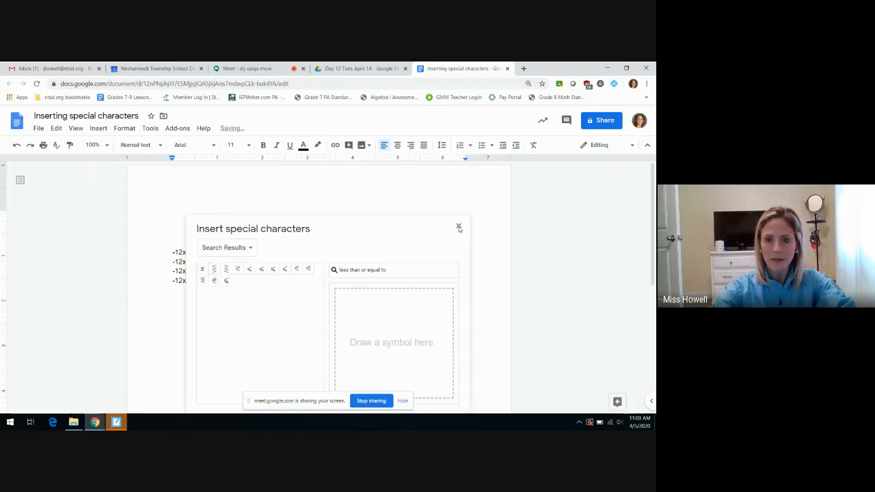
pyautogui.click(459, 227)
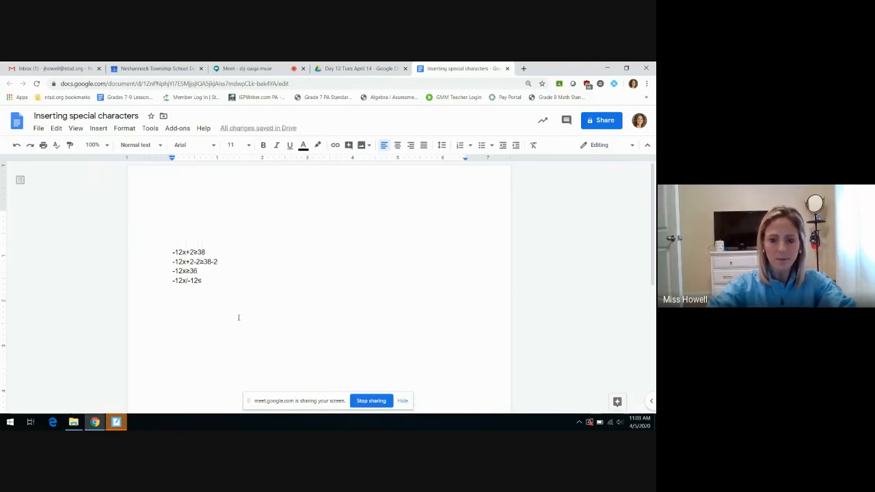
# - Complete the fourth line's inequality with 36/-12 after the ≤ symbol
pyautogui.write('-')
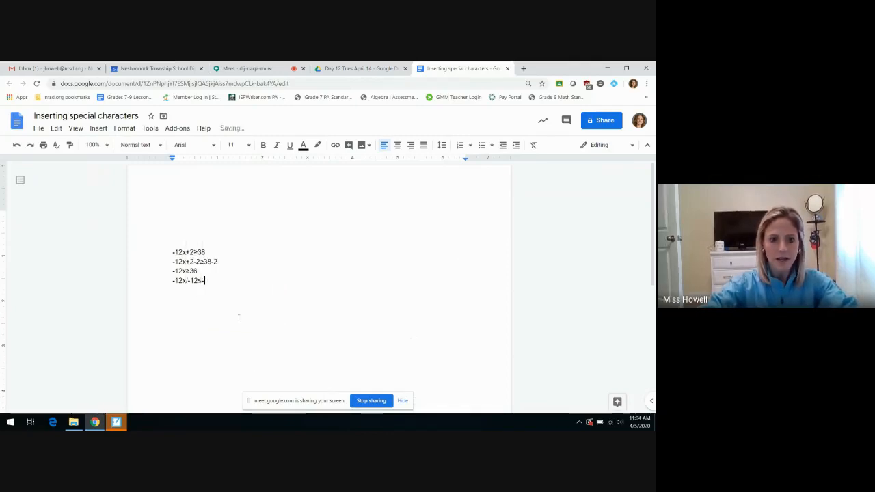
pyautogui.press('BackSpace')
pyautogui.write('36')
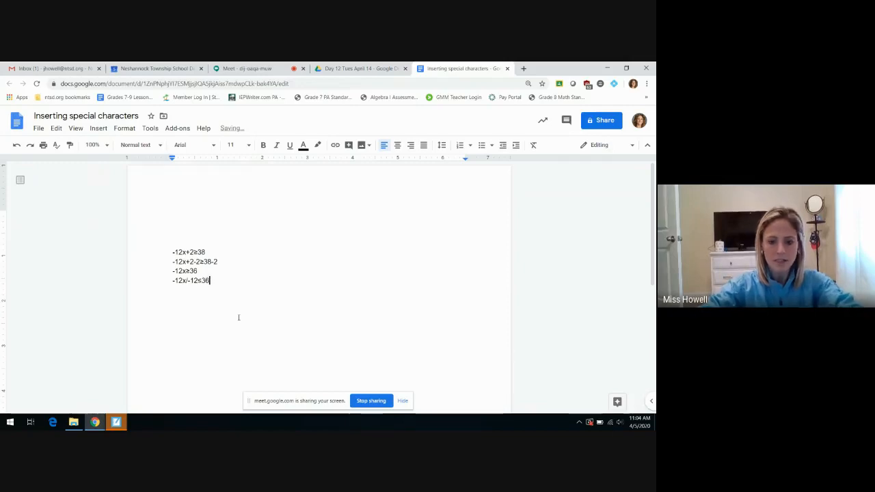
pyautogui.write('/-12')
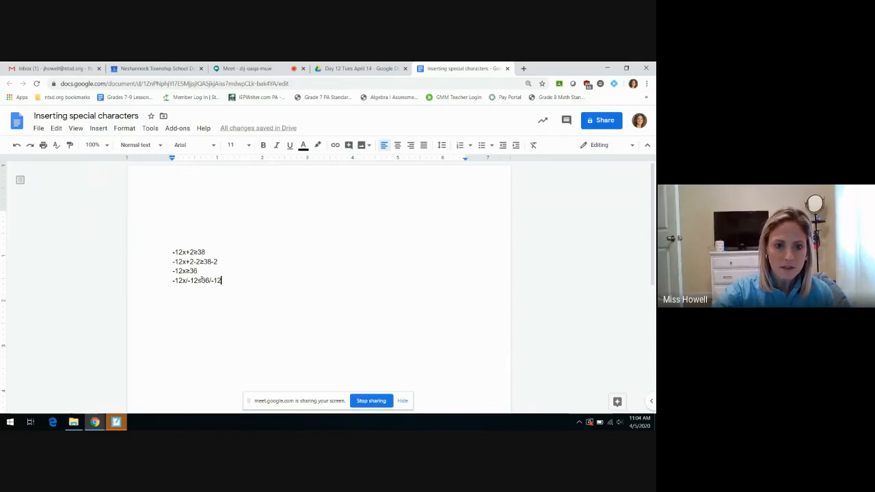
# - Copy the ≤ symbol from the fourth line, -12x/-12≤36/-12
pyautogui.moveTo(202, 281); pyautogui.dragTo(198, 281)
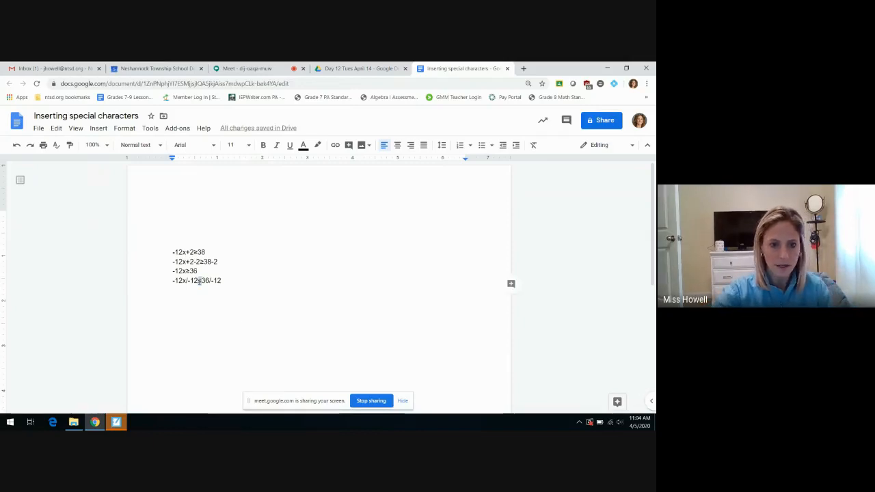
pyautogui.rightClick(199, 281)
pyautogui.click(226, 198)
# - Add a fifth line with the solution x≤-3, reusing the copied ≤ symbol
pyautogui.click(248, 277)
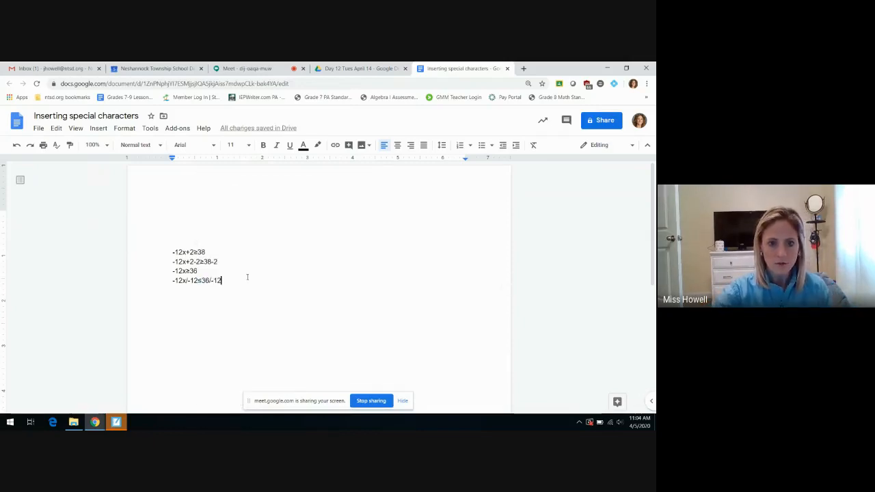
pyautogui.press('Return')
pyautogui.write('x')
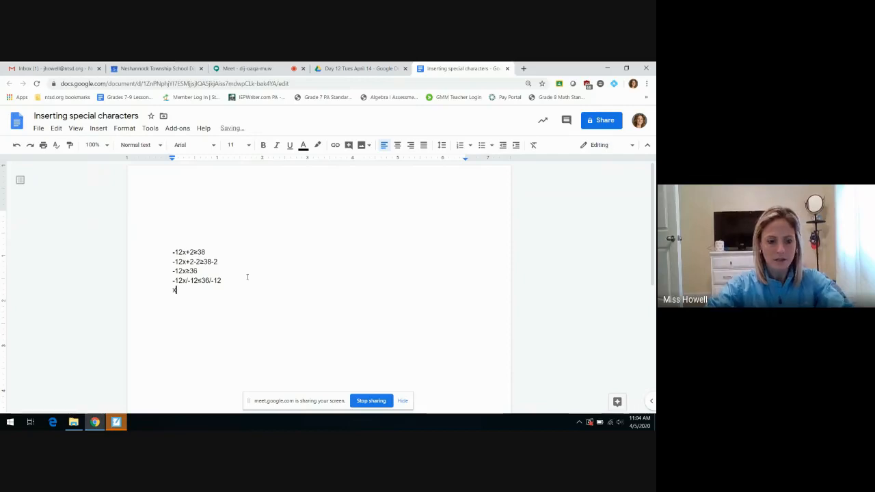
pyautogui.rightClick(202, 296)
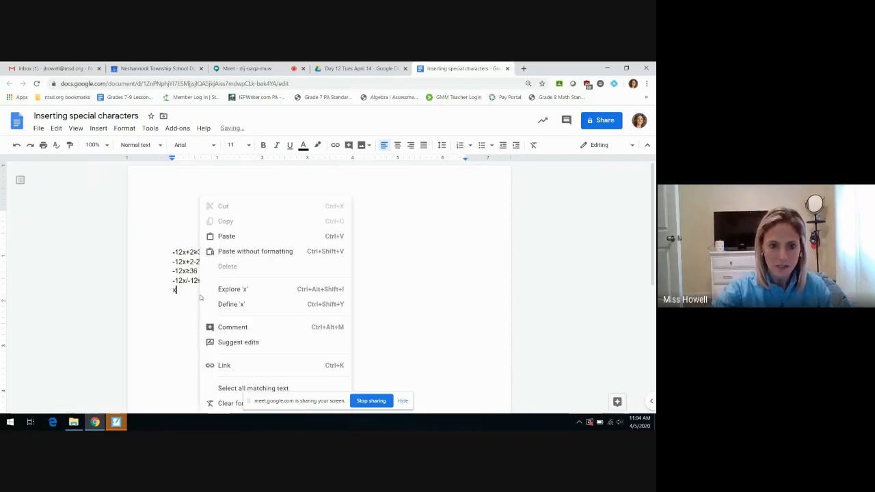
pyautogui.click(248, 237)
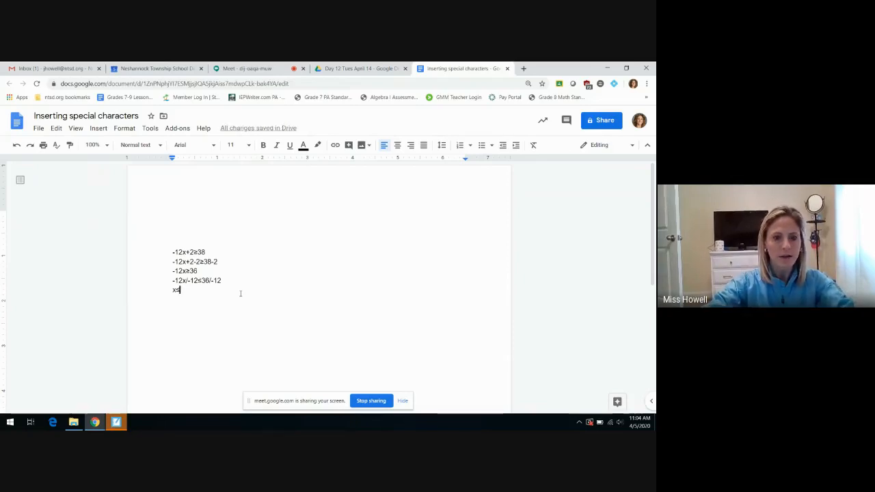
pyautogui.write('-3')
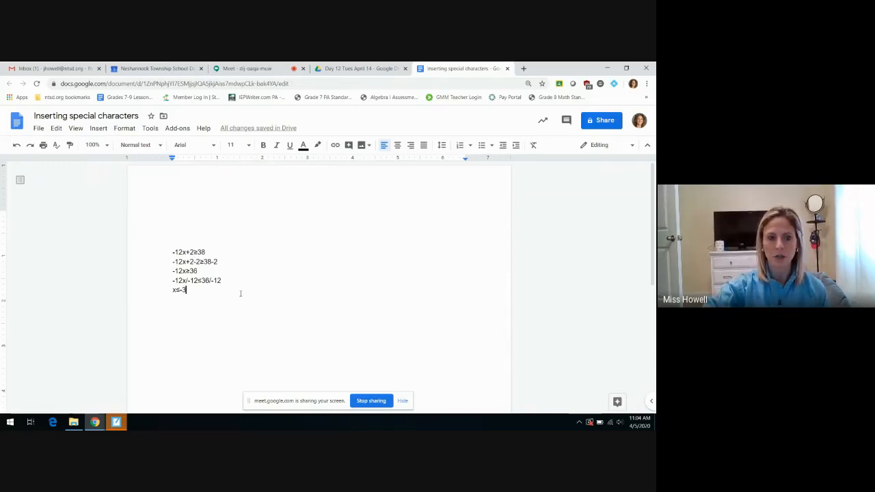
# - Leave an empty line below the solution and change its automatically capitalized X back to a lowercase x
pyautogui.press('Return')
pyautogui.press('Return')
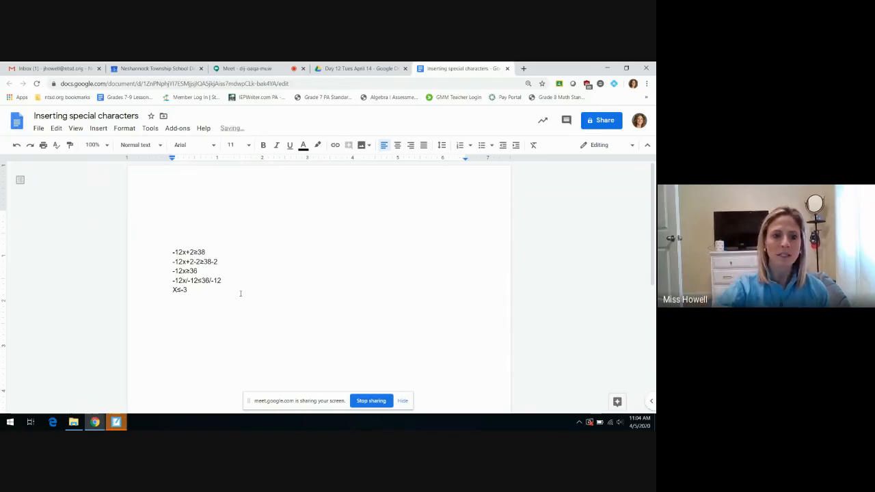
pyautogui.click(175, 290)
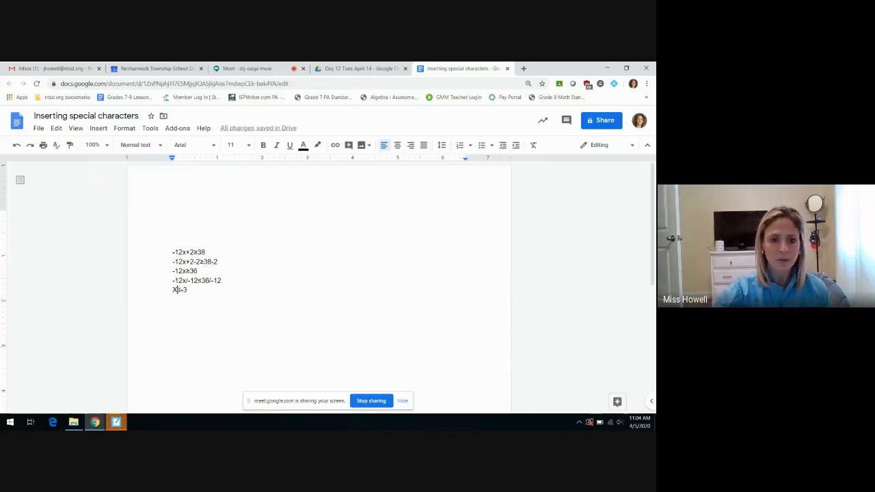
pyautogui.press('BackSpace')
pyautogui.write('x')
pyautogui.press('Down')
pyautogui.press('Down')
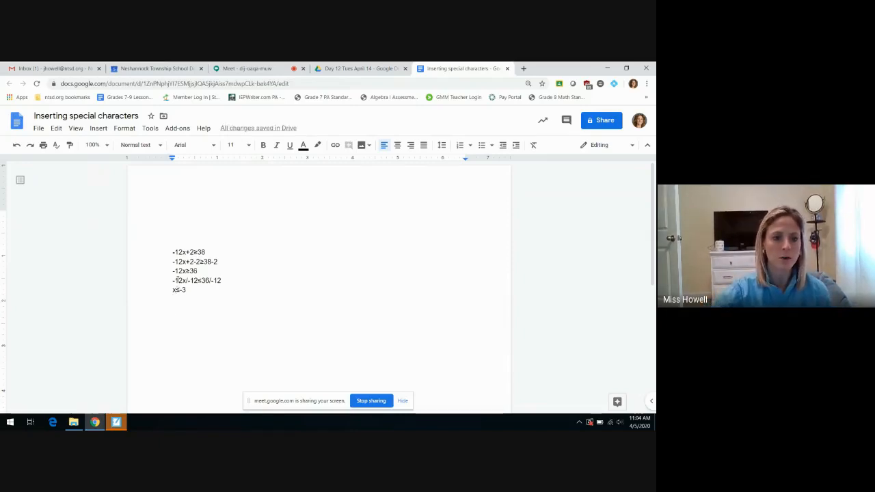
# - Search the special characters for "square root", insert the √ symbol below the solution, and follow it with -16
pyautogui.click(98, 129)
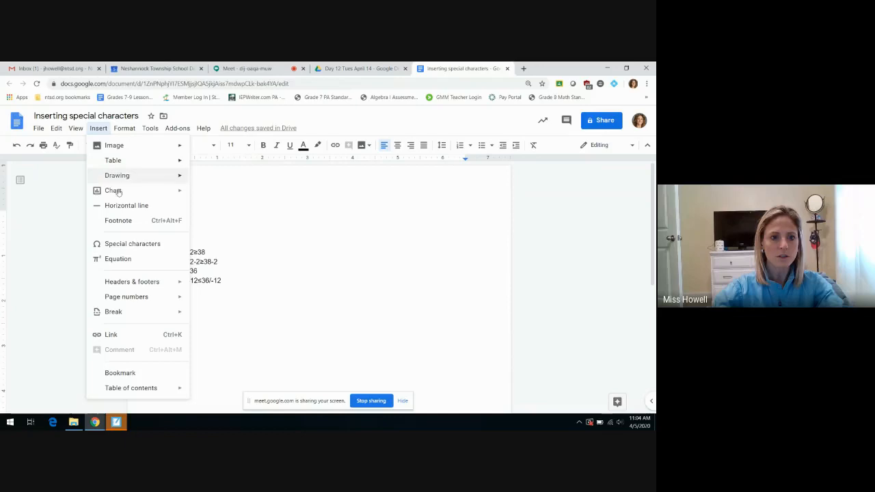
pyautogui.click(127, 248)
pyautogui.write('square root')
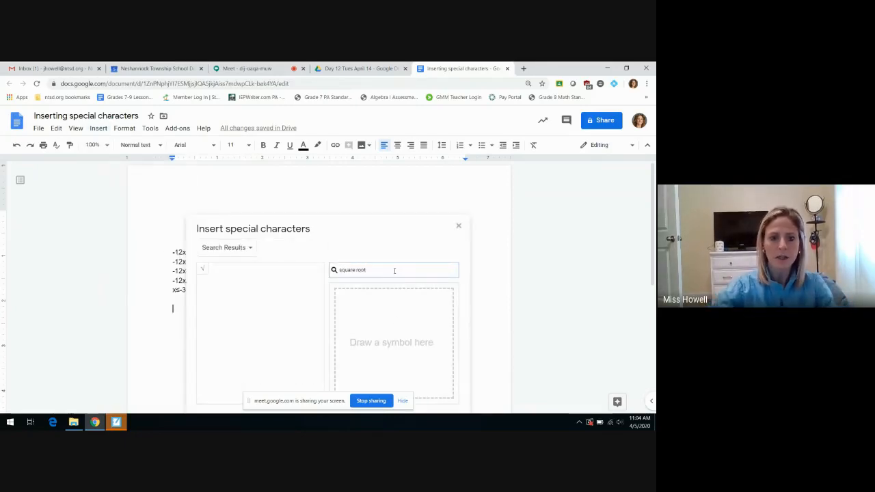
pyautogui.click(203, 270)
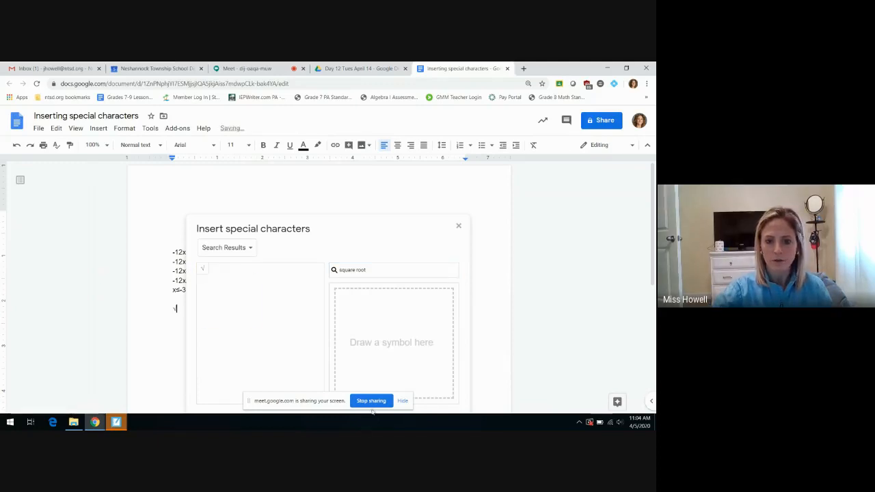
pyautogui.click(459, 226)
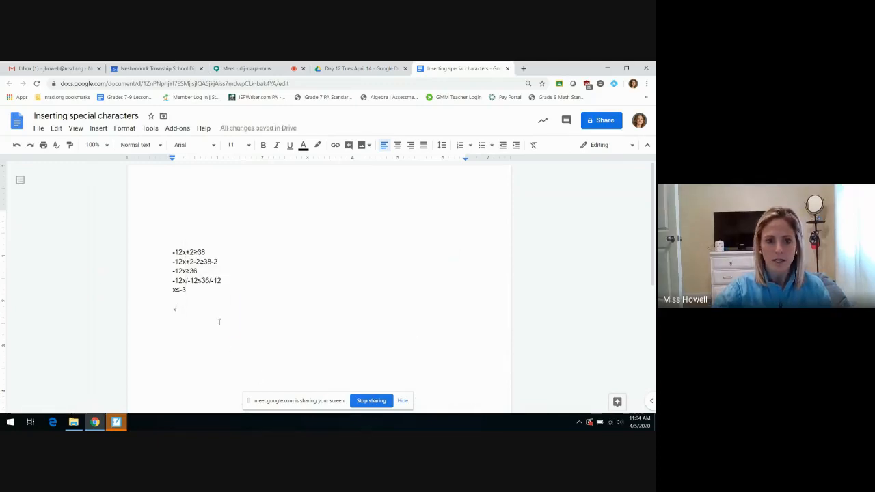
pyautogui.write('-16')
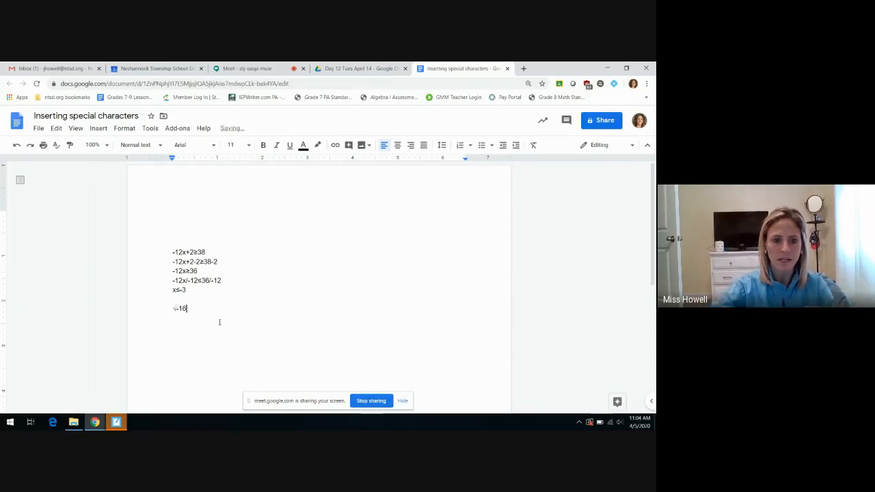
# - Leave an empty line below √-16, search the special characters for "not equal", and insert the ≠ symbol
pyautogui.press('Return')
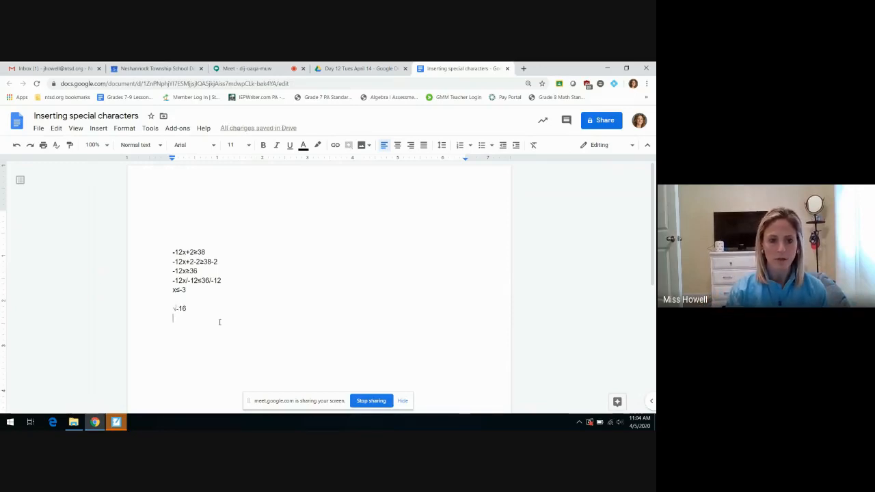
pyautogui.press('Return')
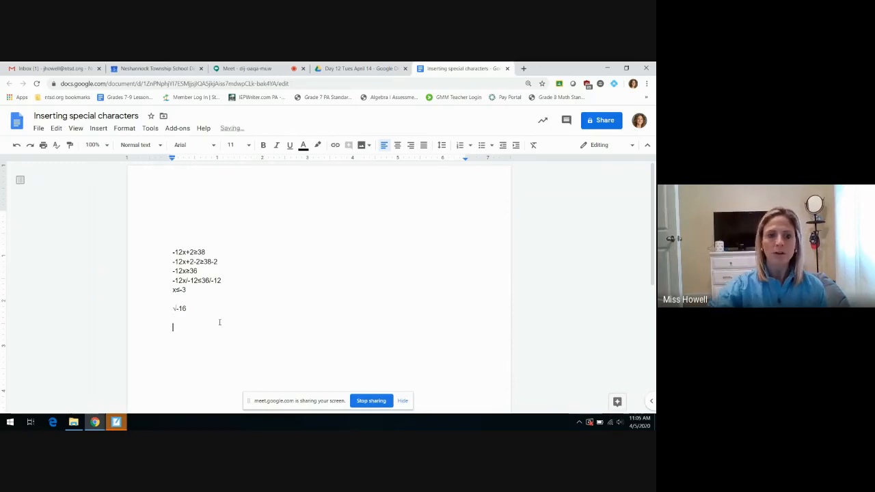
pyautogui.click(100, 130)
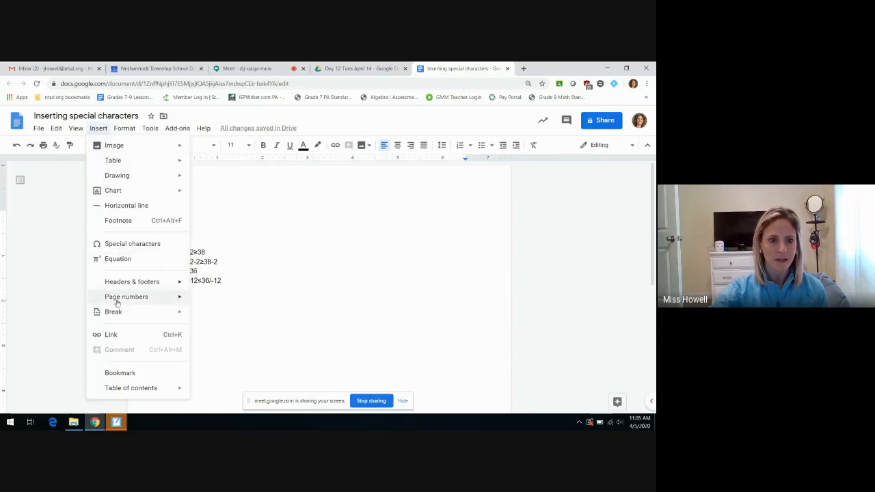
pyautogui.click(117, 248)
pyautogui.click(382, 271)
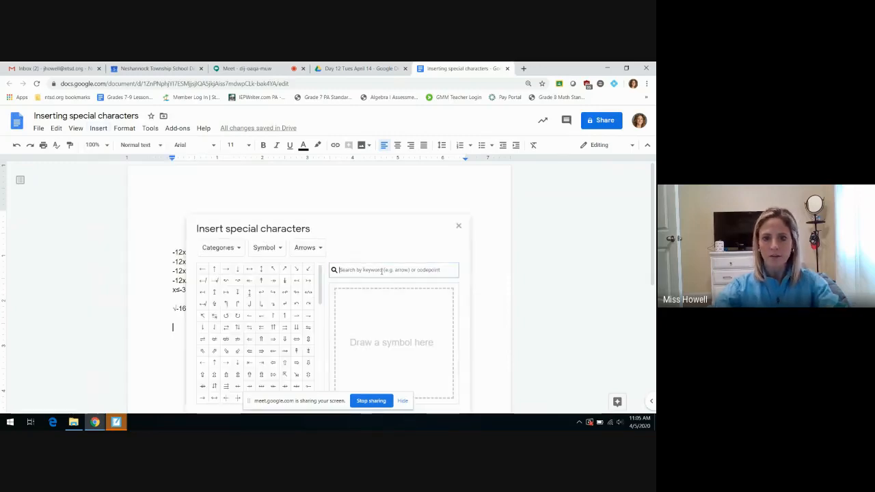
pyautogui.write('not equal')
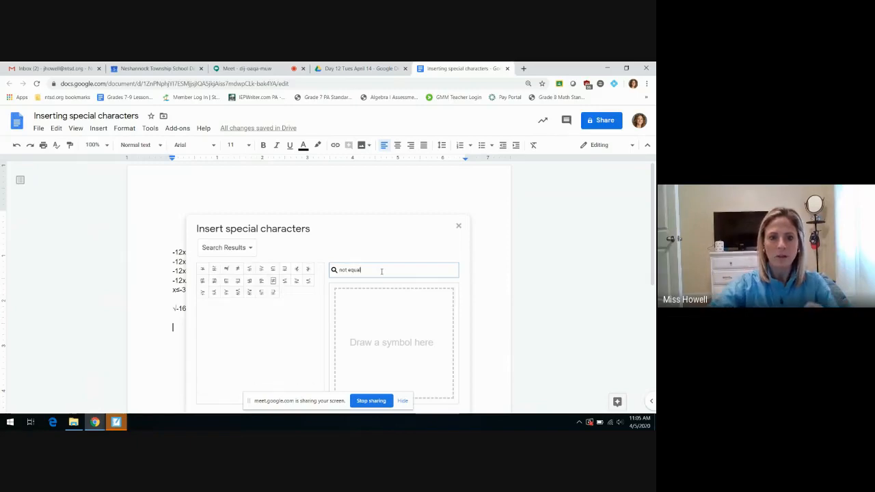
pyautogui.click(237, 269)
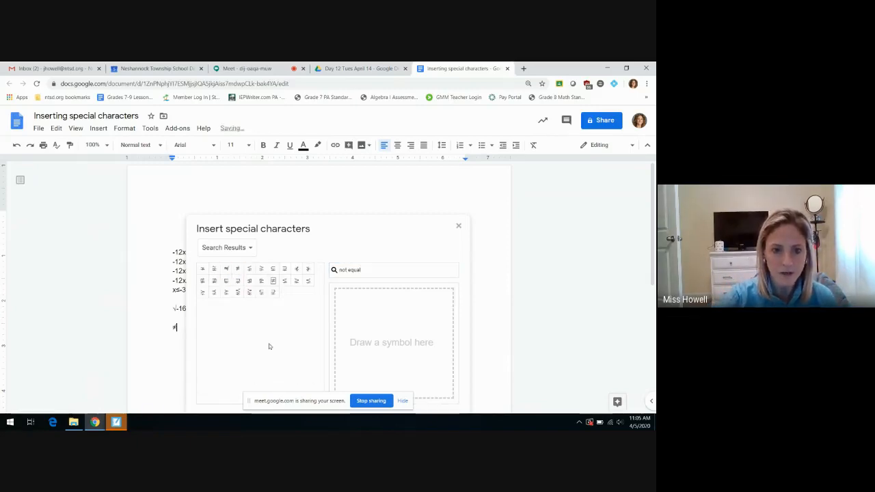
pyautogui.click(460, 226)
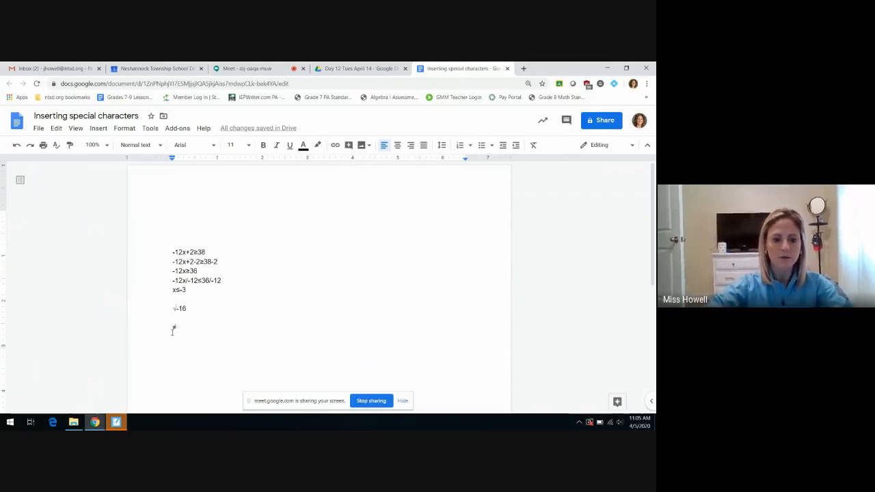
# - Complete the statement 10≠5 by adding 10 before the ≠ symbol and 5 after it
pyautogui.click(173, 332)
pyautogui.write('10≠')
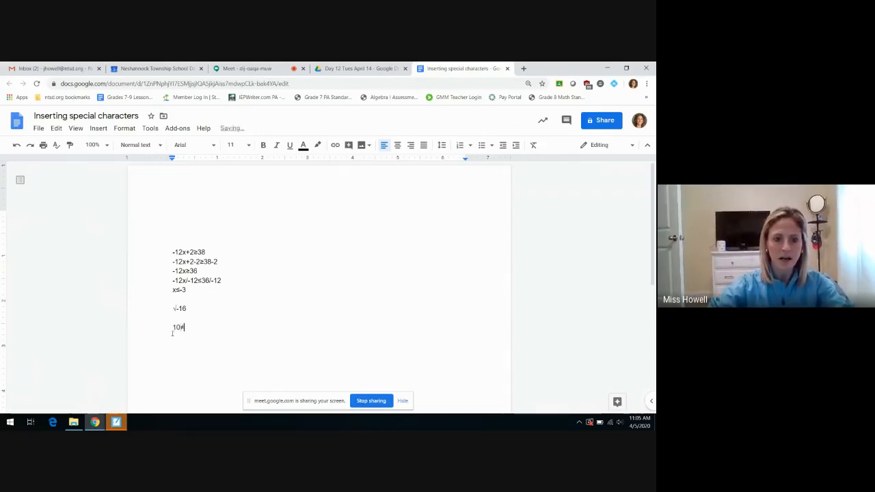
pyautogui.write('5')
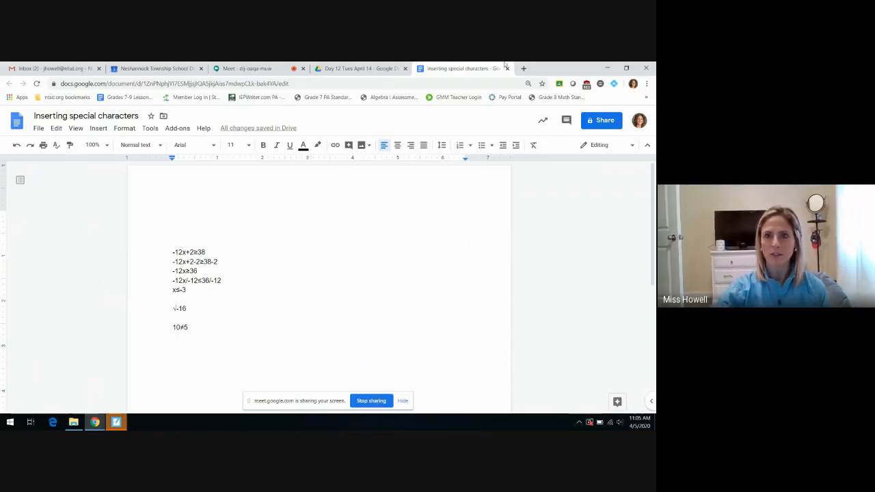
# - Minimize the browser, SMART Notebook and My Drive windows, and stop sharing the screen in the meeting
pyautogui.click(609, 69)
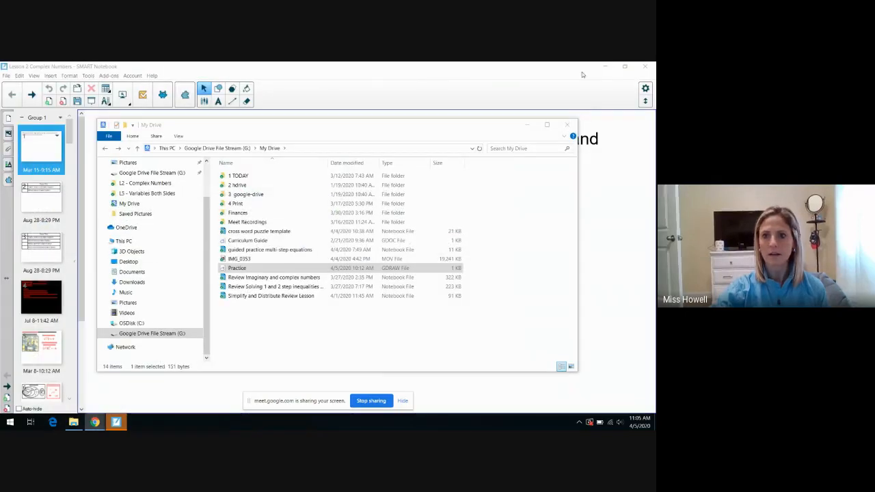
pyautogui.click(604, 67)
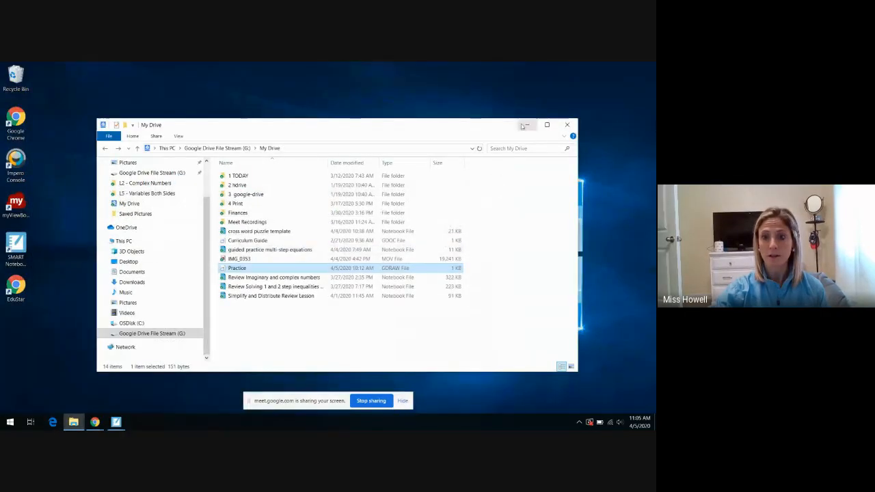
pyautogui.click(525, 126)
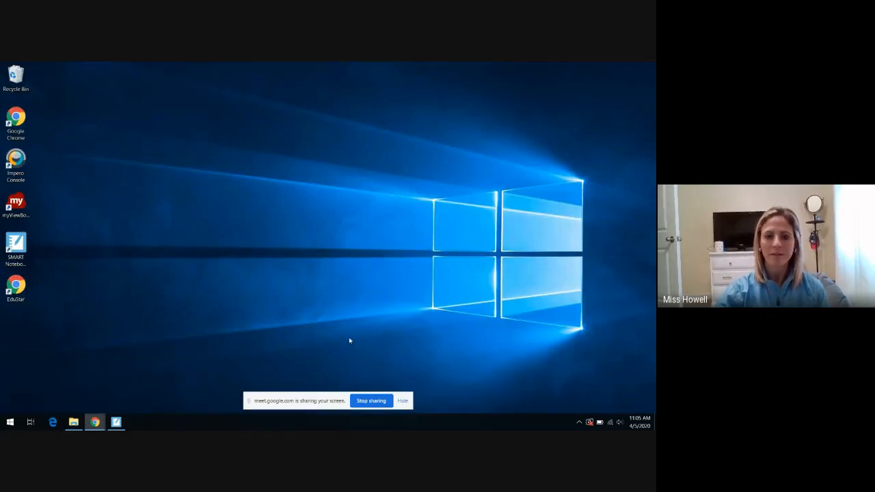
pyautogui.click(371, 401)
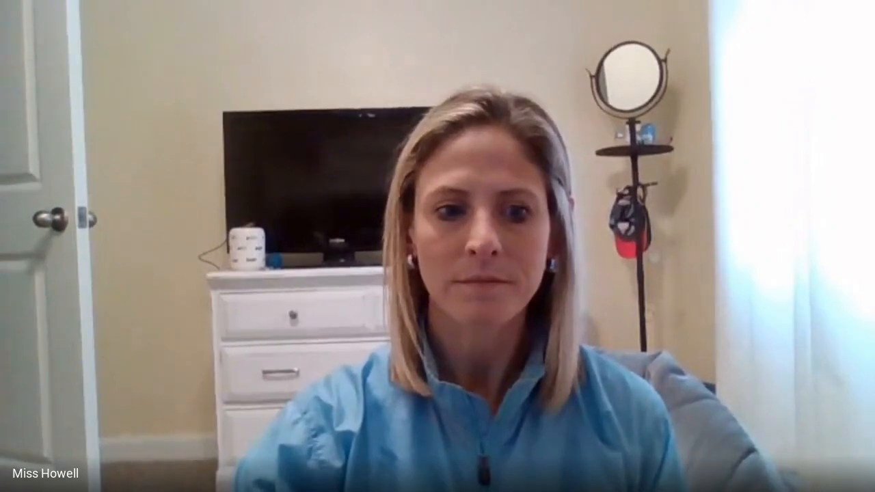